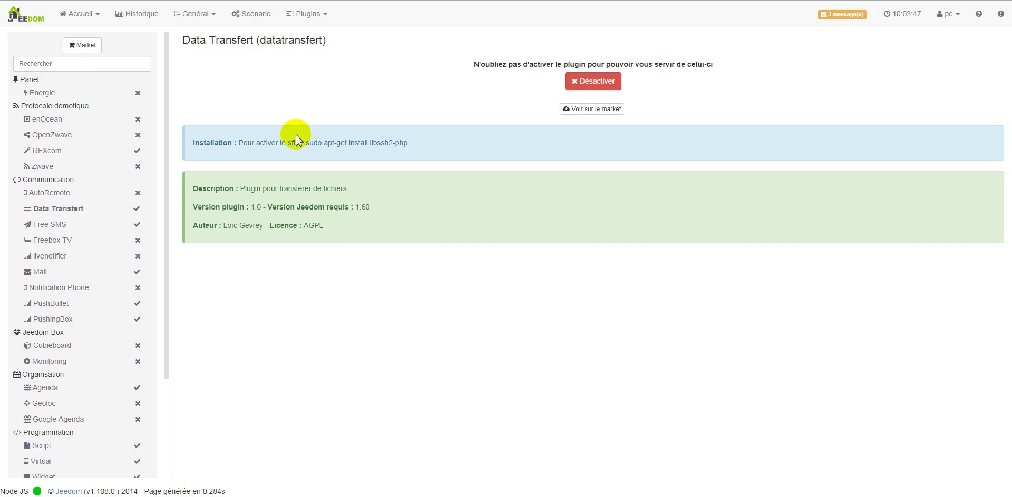
In the Data Transfert plugin, add a new equipment named "Sauvegarde Dropbox".
left_click(312, 16)
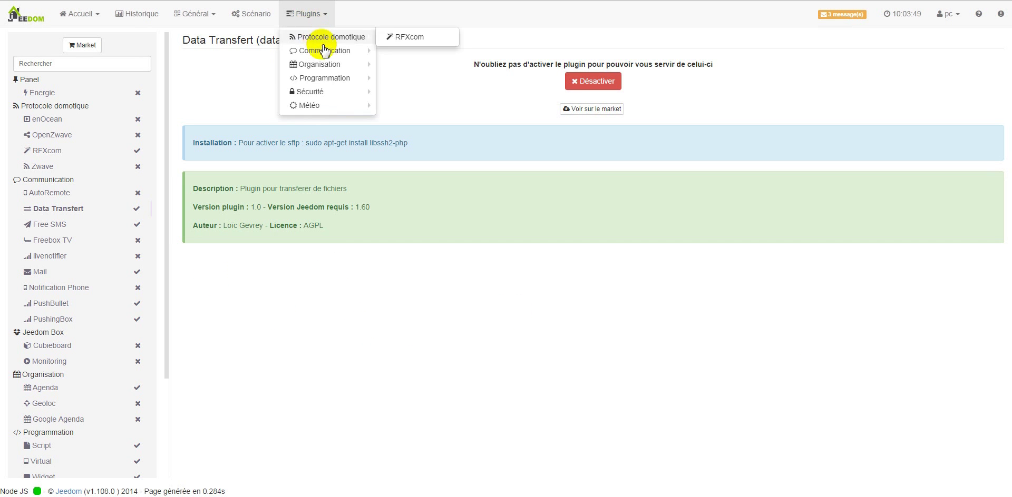
mouse_move(324, 51)
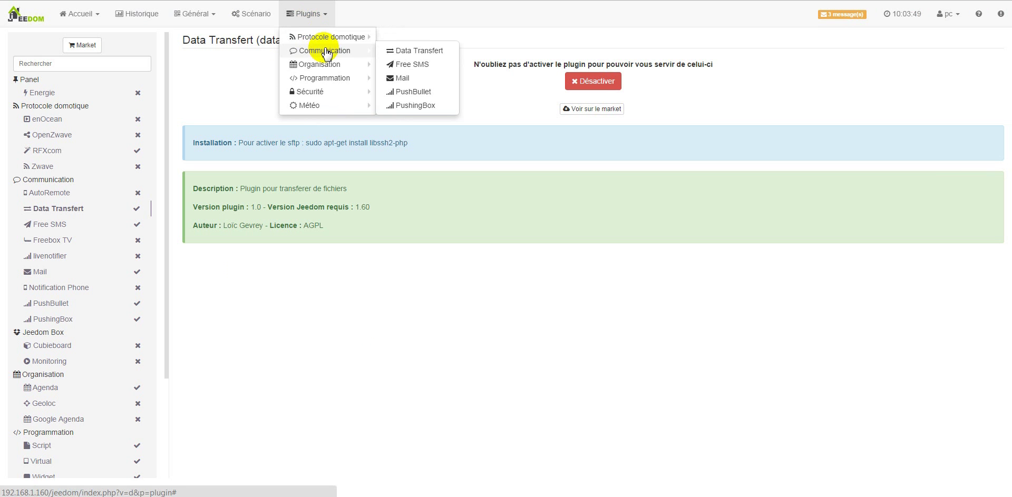
left_click(430, 51)
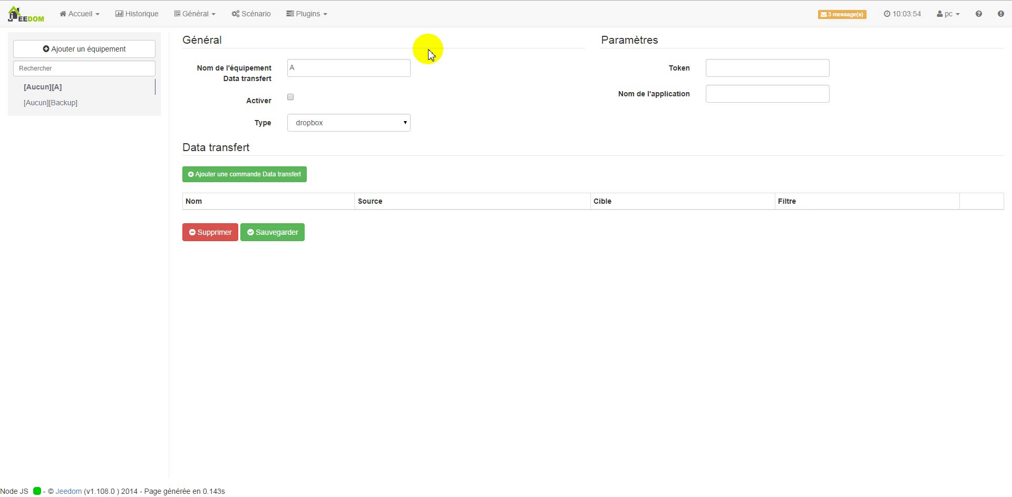
left_click(128, 49)
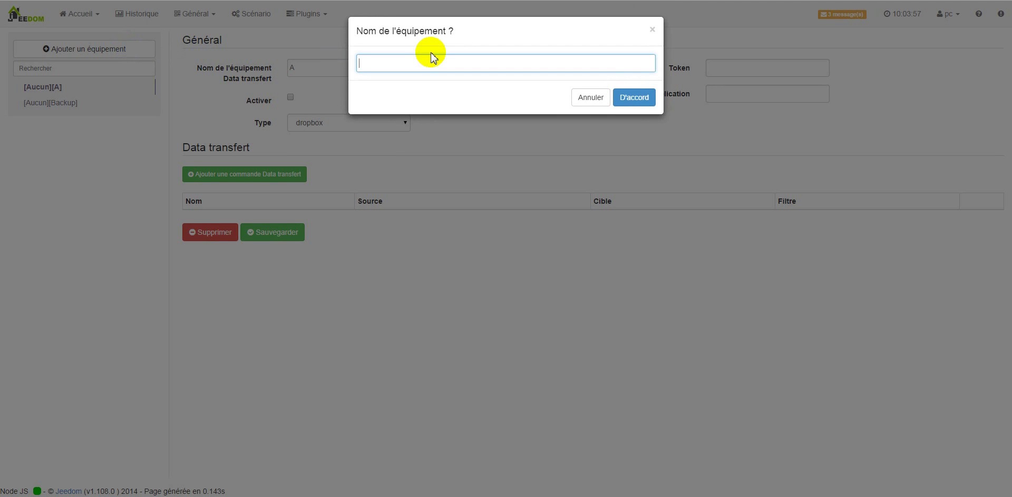
type("Sauvegarde Dropbox")
left_click(640, 99)
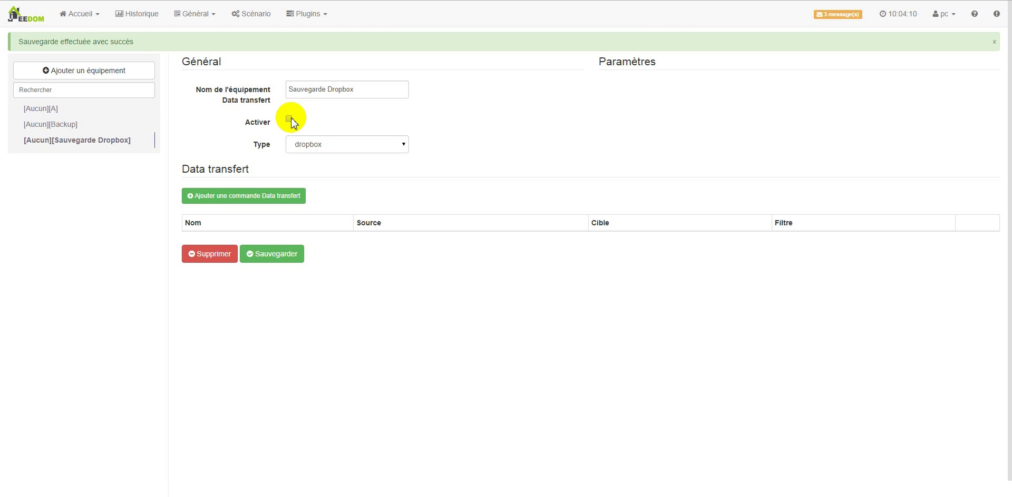
Activate the equipment and save it with a transfer command named Dropbox, source backup/, limited to the 1 most recent file.
left_click(268, 203)
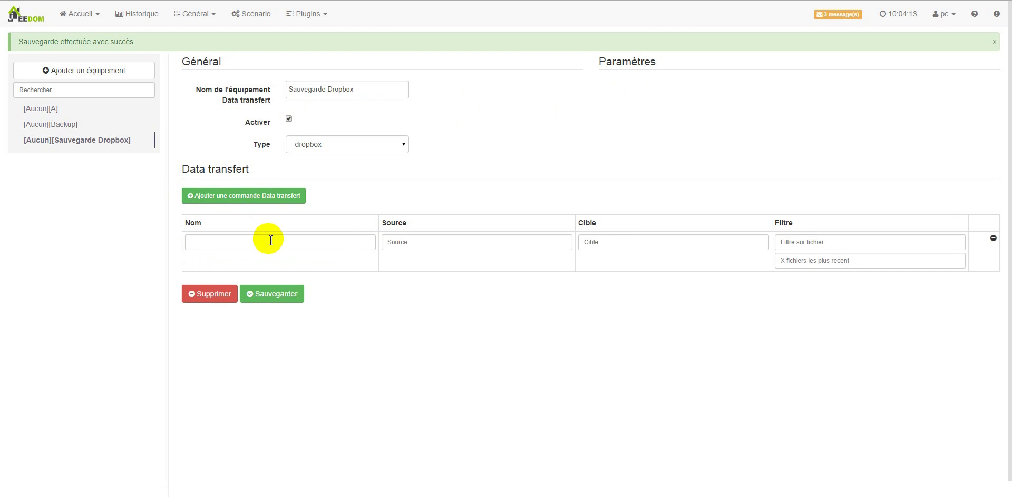
left_click(334, 244)
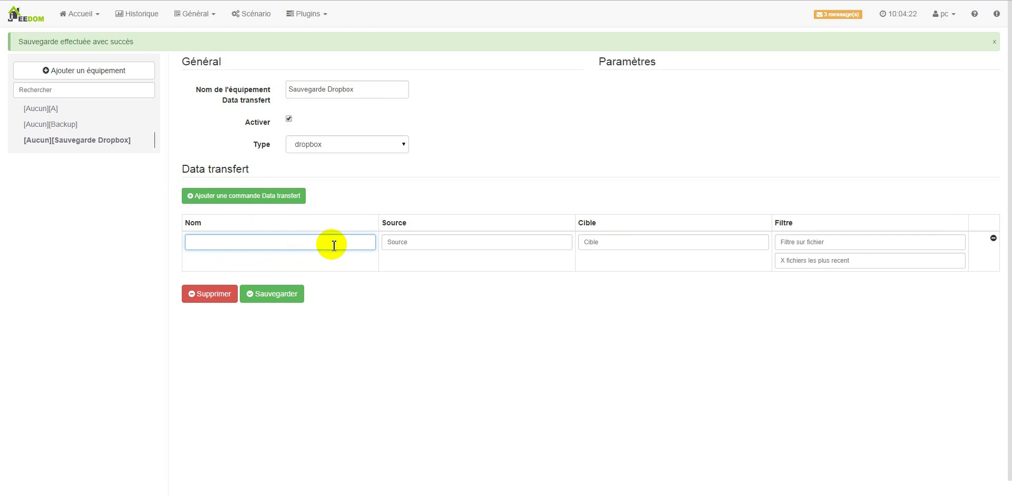
type("Dropbox")
left_click(469, 246)
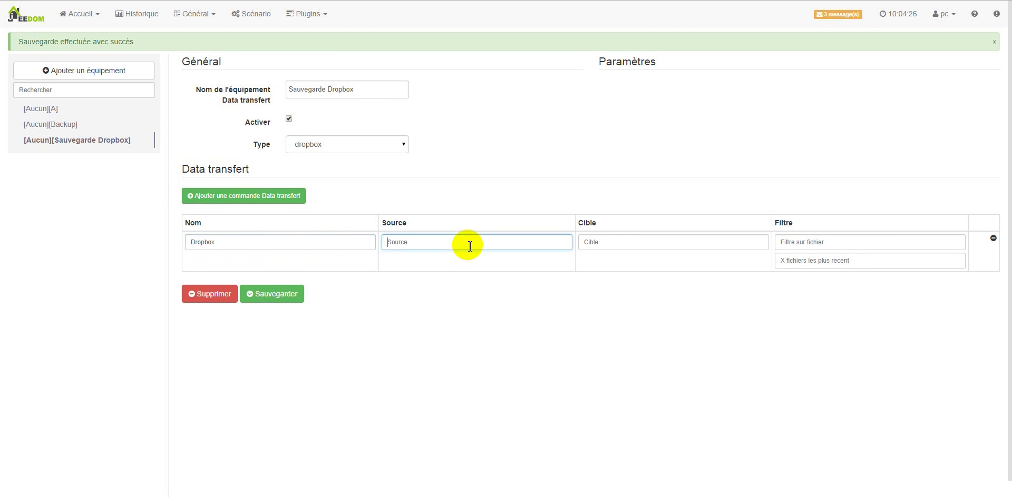
type("backup/")
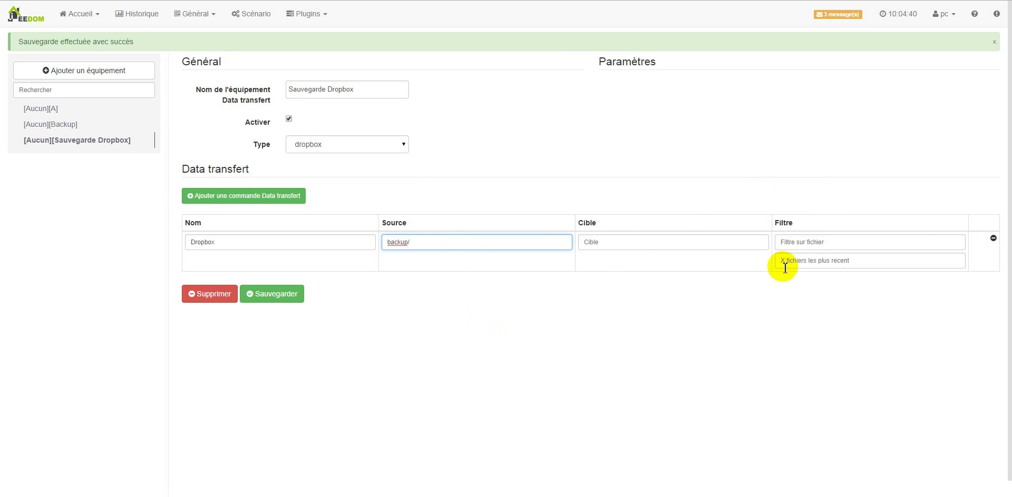
left_click(915, 260)
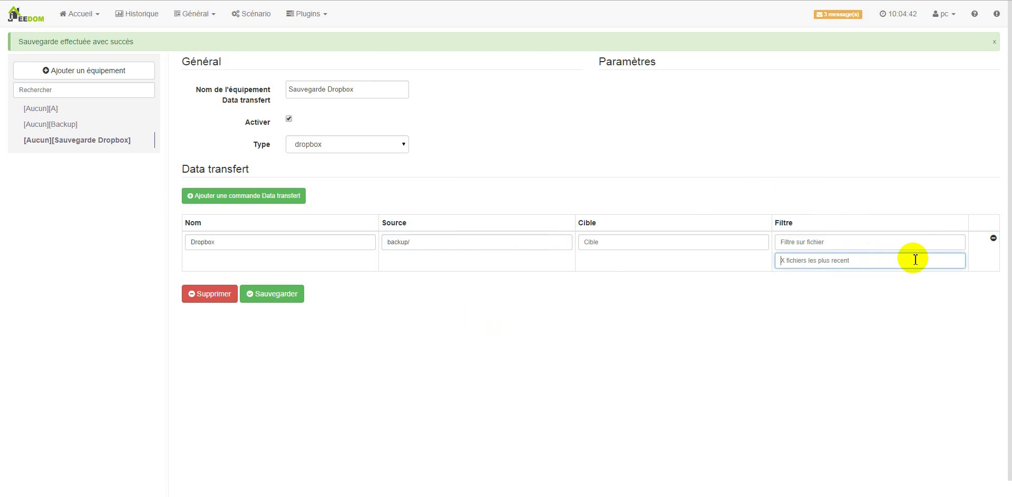
type("1")
left_click(268, 297)
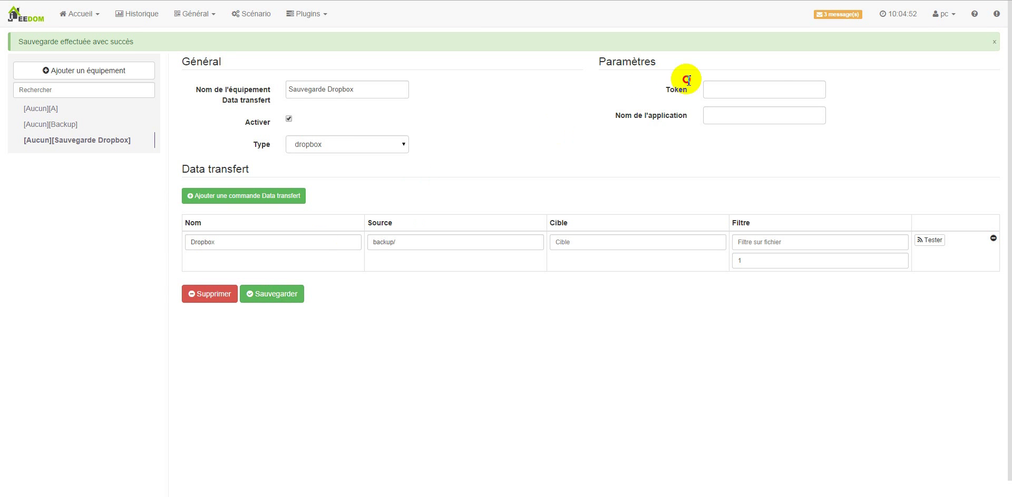
left_click_drag(688, 80, 896, 124)
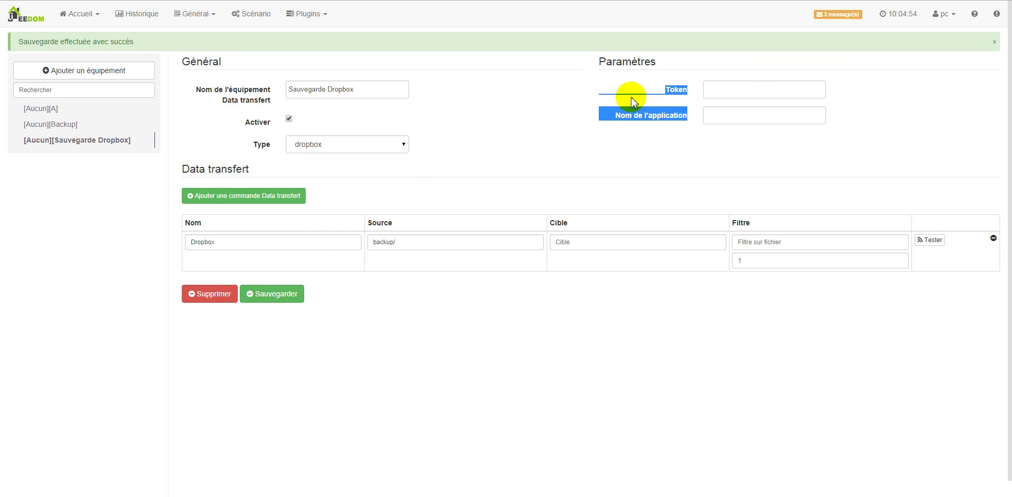
left_click(639, 120)
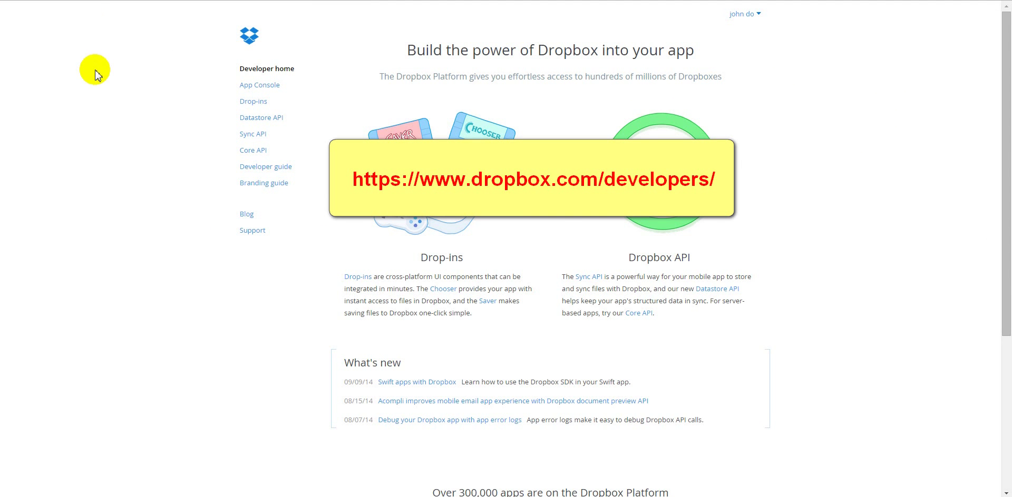
On the Dropbox developers site, try to create a Dropbox API app named BoxJeedom for files and datastores, limited to its own folder.
left_click(269, 86)
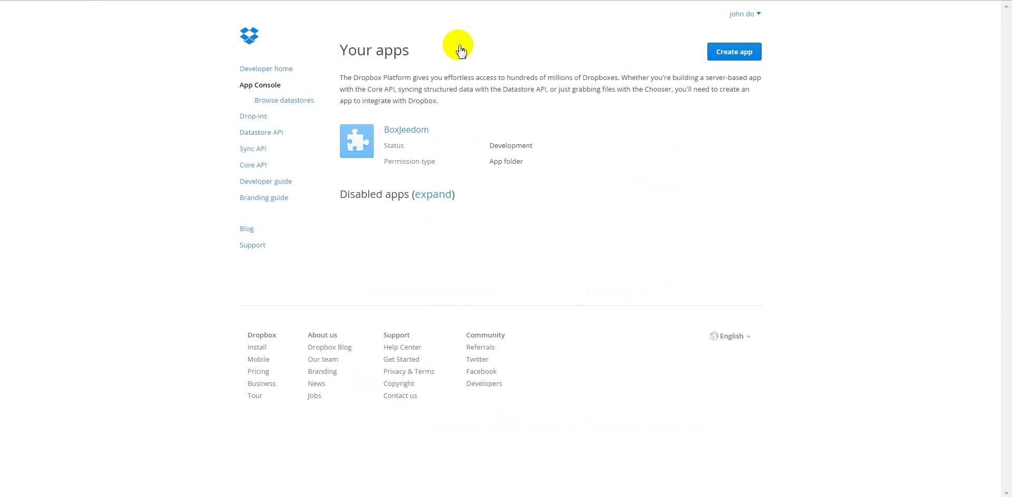
left_click(740, 57)
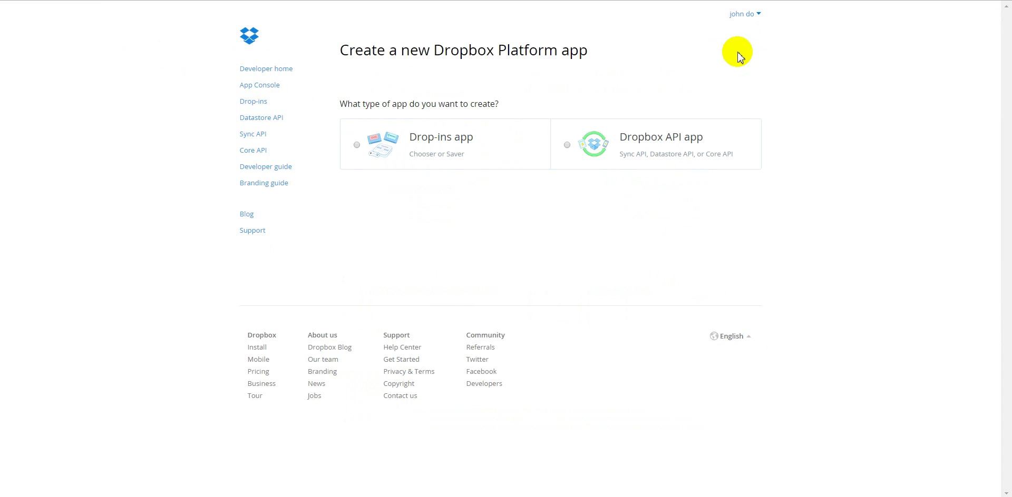
left_click(683, 159)
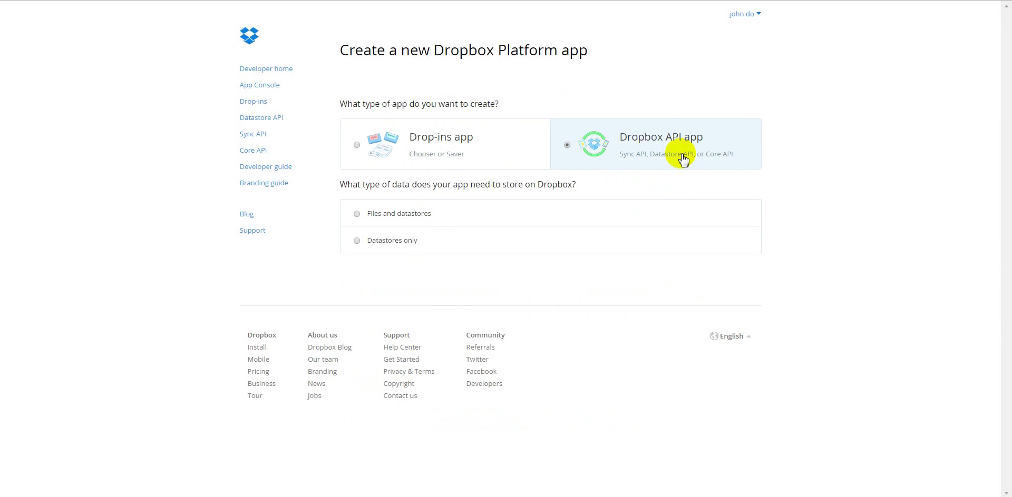
left_click(389, 213)
left_click(401, 298)
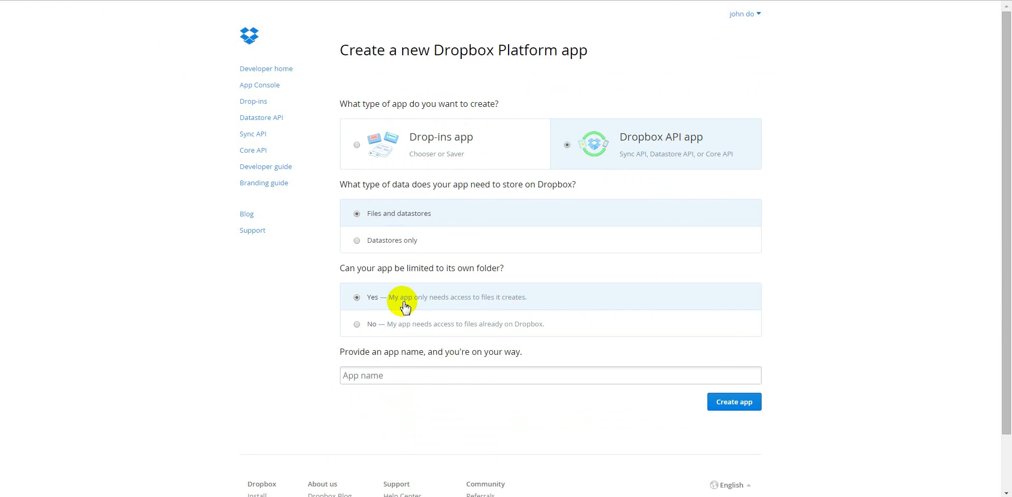
left_click(629, 384)
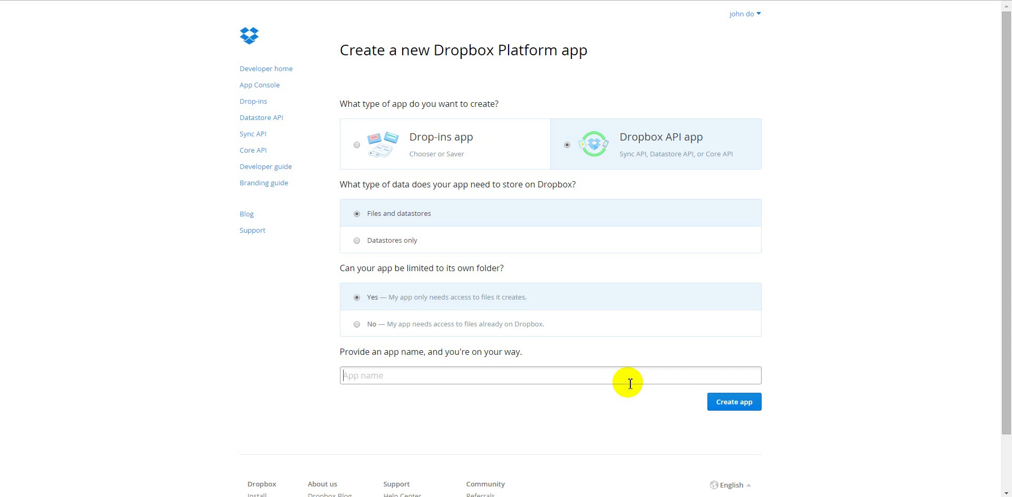
type("BoxJeedom")
left_click(732, 405)
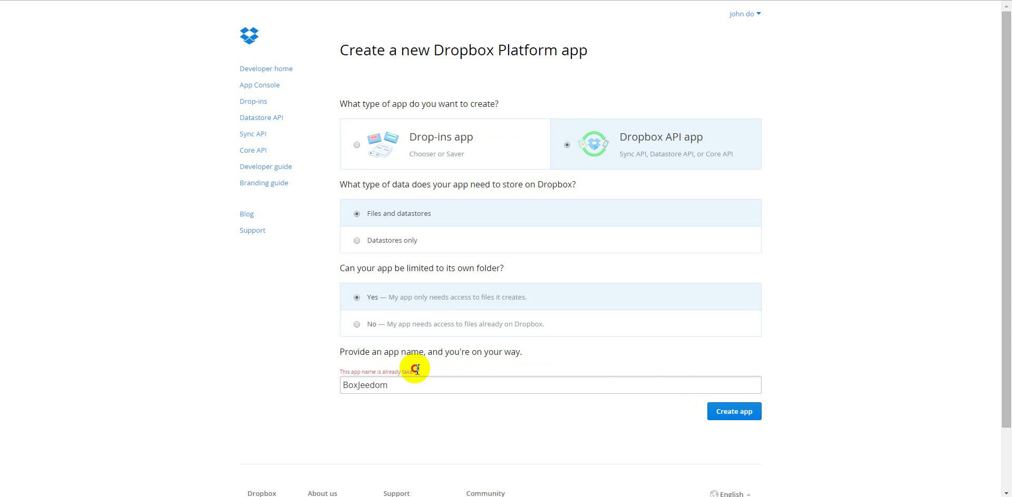
Change the app name to BoxJeedom11 and create the app.
left_click_drag(414, 371, 359, 377)
left_click(425, 385)
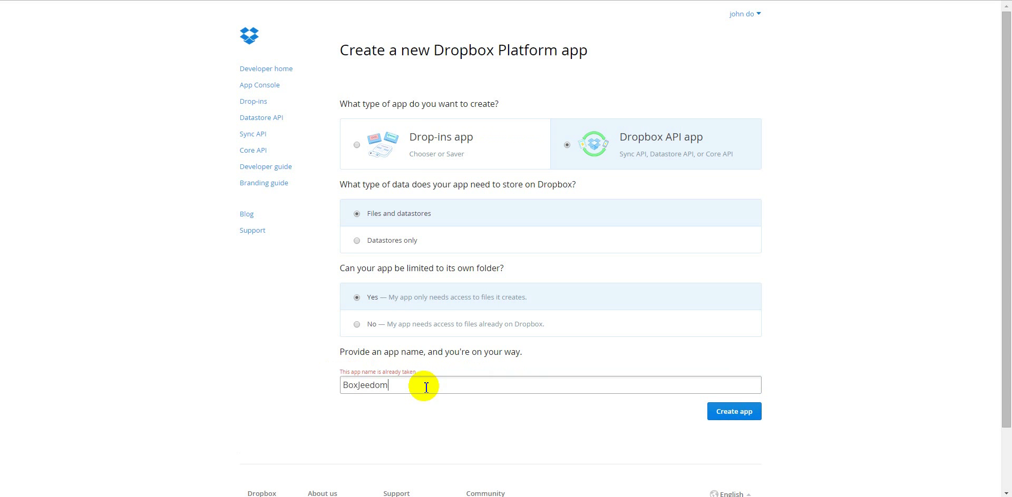
type("11")
left_click(720, 416)
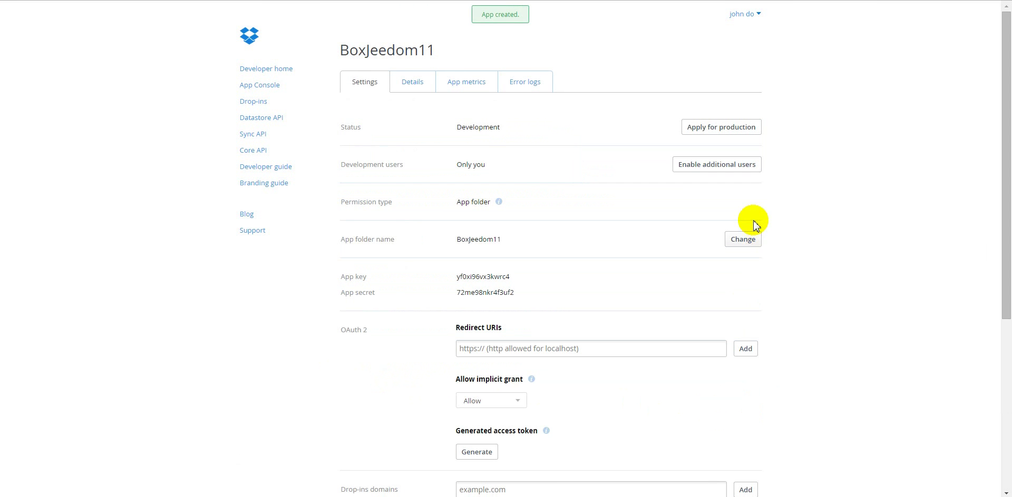
Generate the Dropbox app's access token and paste it into the Token field of the Sauvegarde Dropbox equipment in Jeedom.
scroll(737, 221, "down", 5)
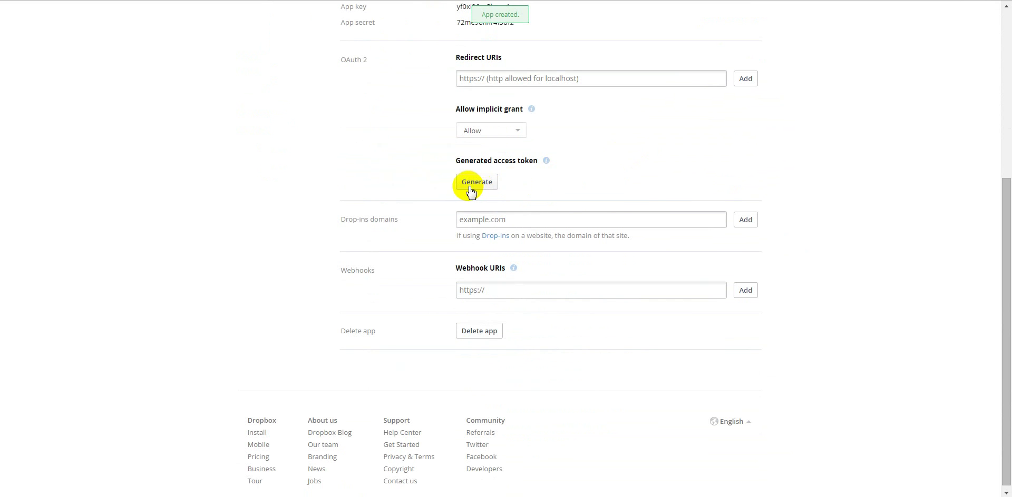
left_click(469, 189)
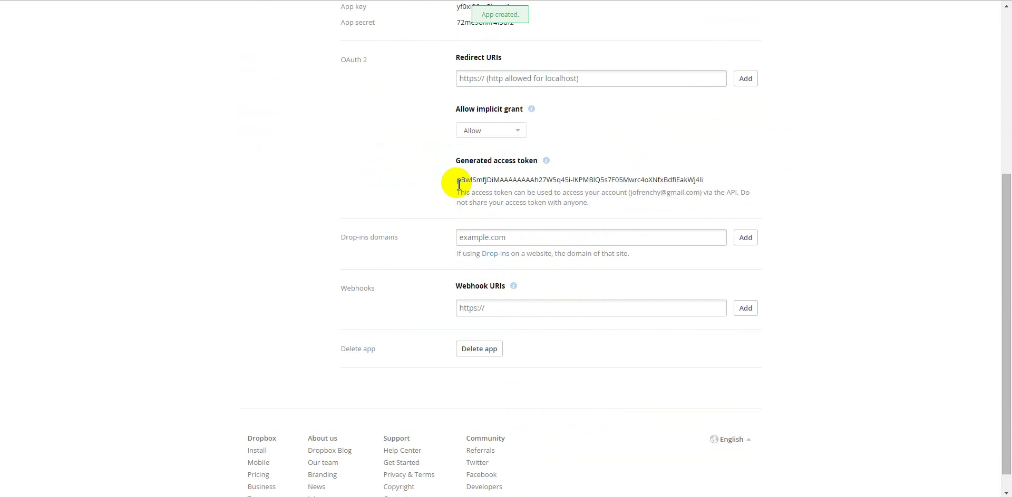
left_click_drag(457, 180, 723, 183)
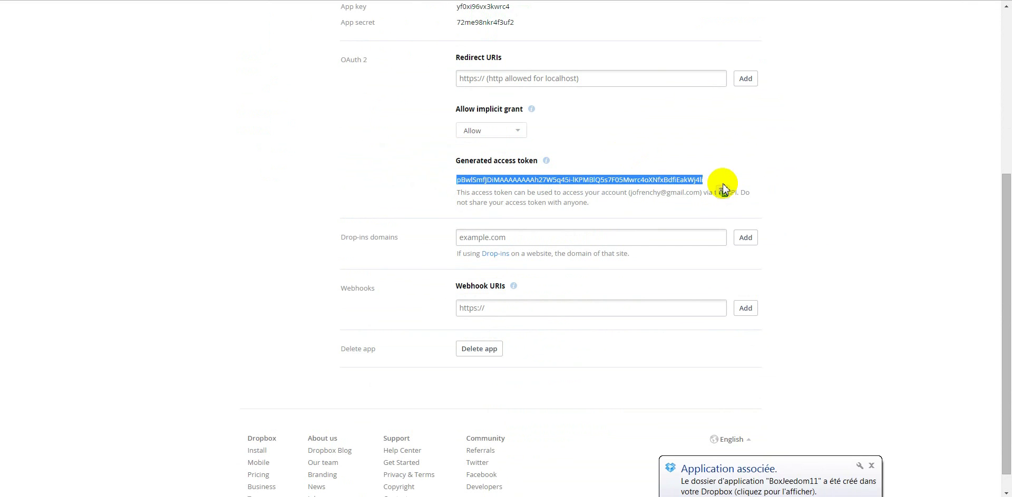
key("ctrl+Tab")
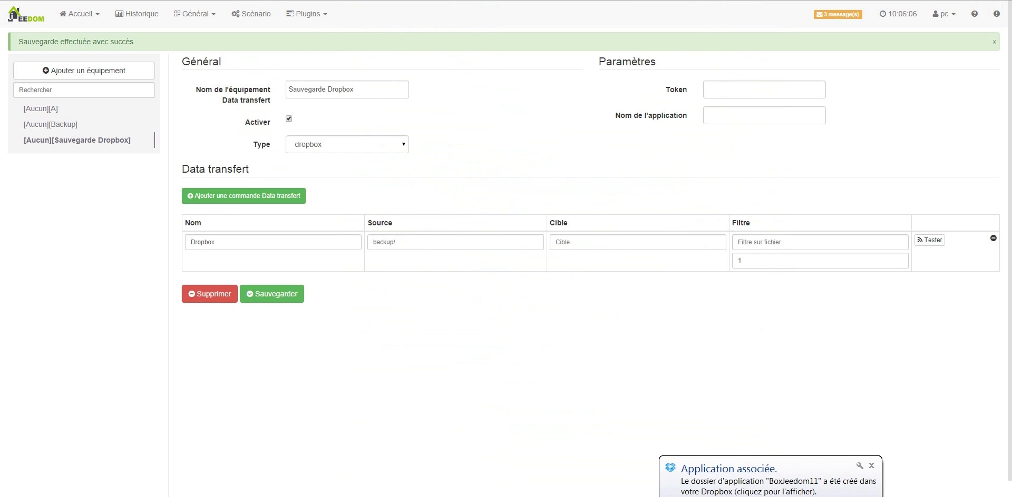
left_click(768, 93)
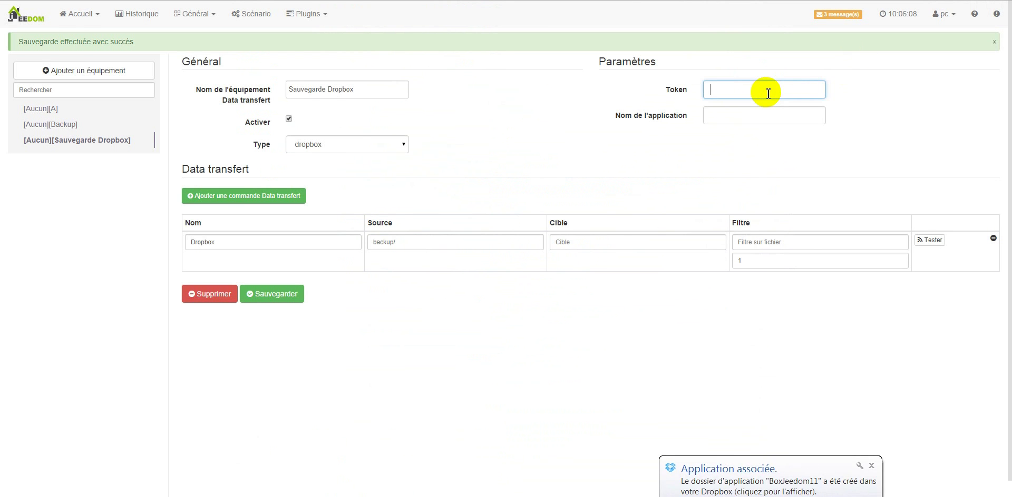
key("ctrl+v")
Set the equipment's application name to BoxJeedom11 and save the equipment.
left_click(734, 116)
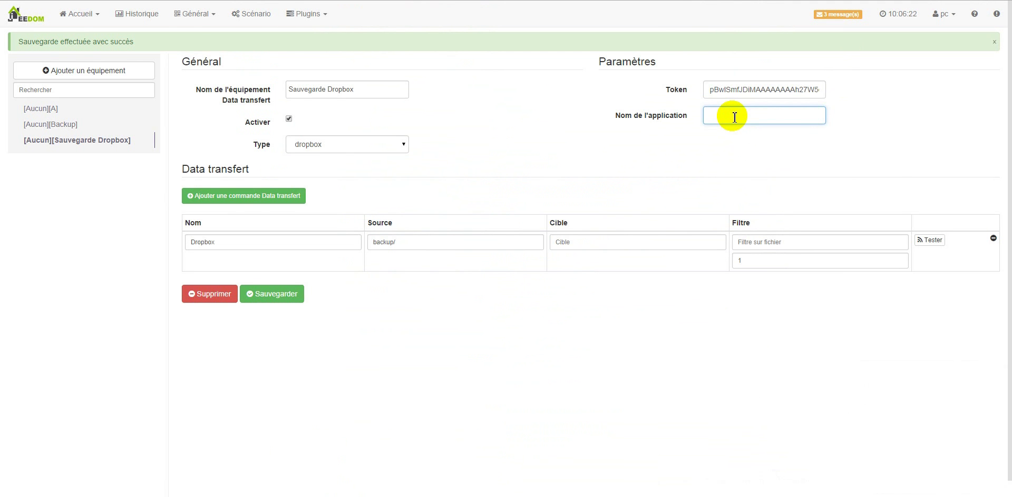
type("BoxJeedom11")
left_click(286, 294)
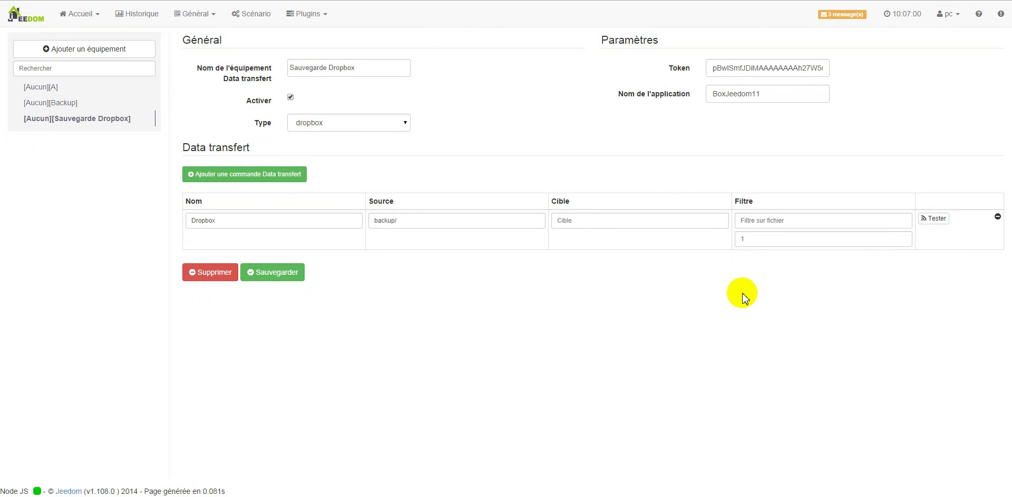
Create a new scenario named "Backup".
left_click(263, 20)
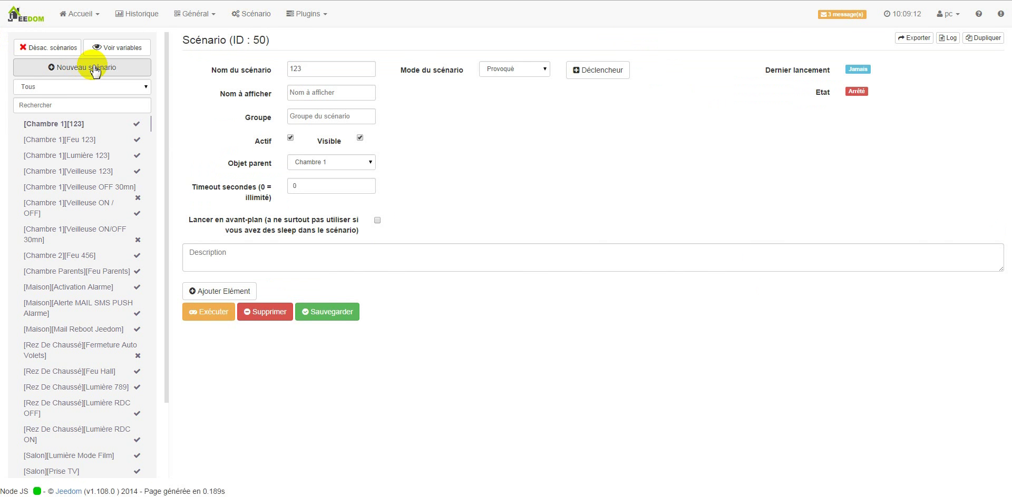
left_click(94, 68)
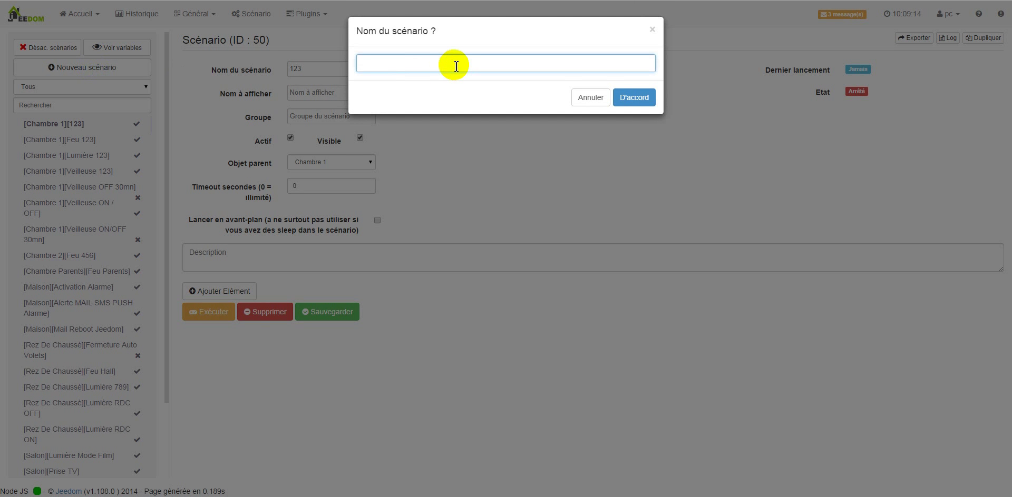
type("Backup")
left_click(638, 98)
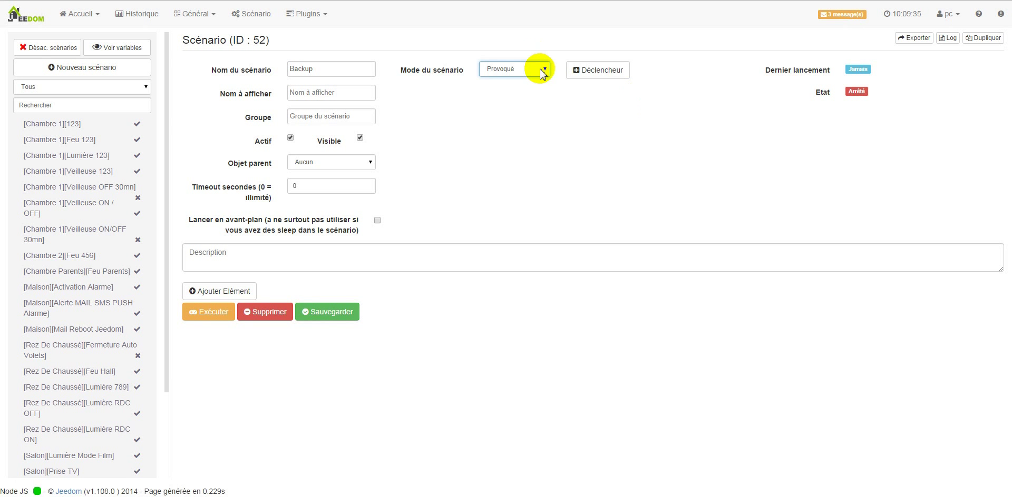
Set the Backup scenario's mode to Programmé and add a schedule entry.
left_click(539, 68)
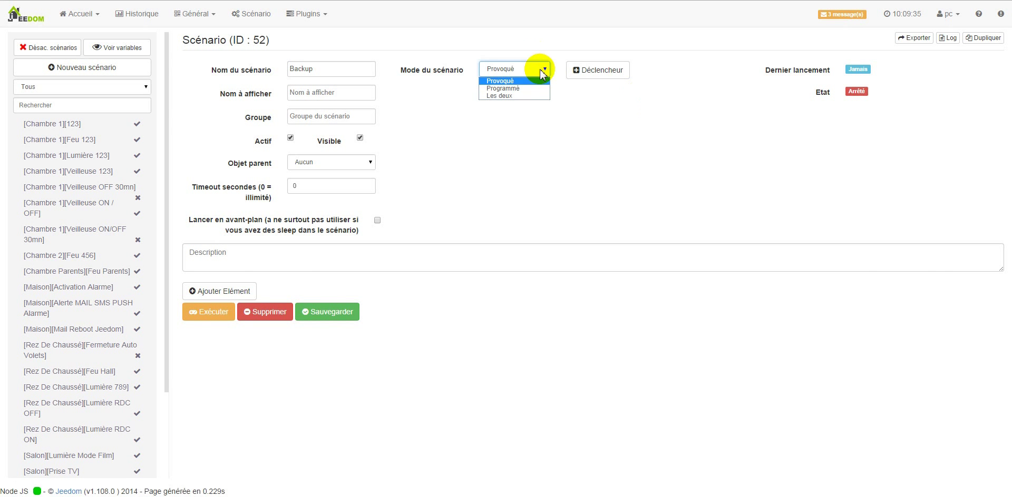
left_click(529, 89)
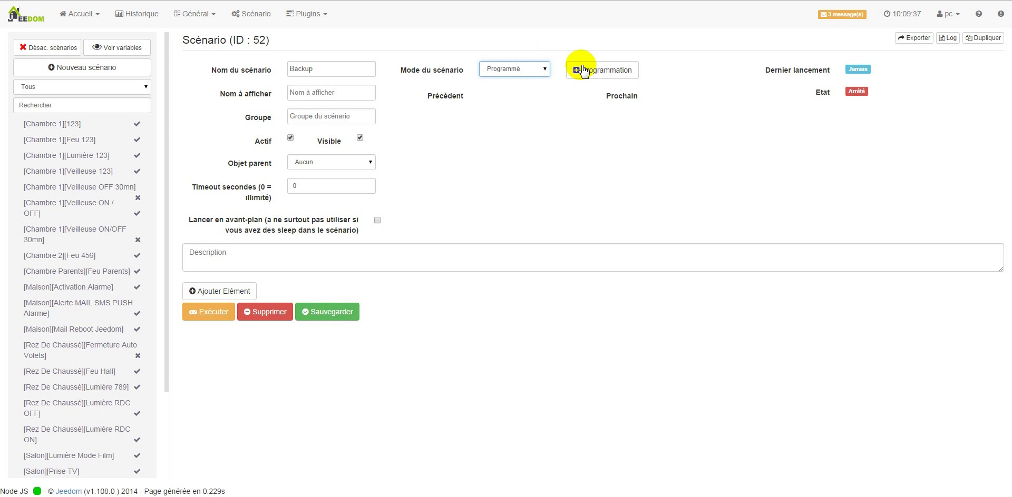
left_click(611, 74)
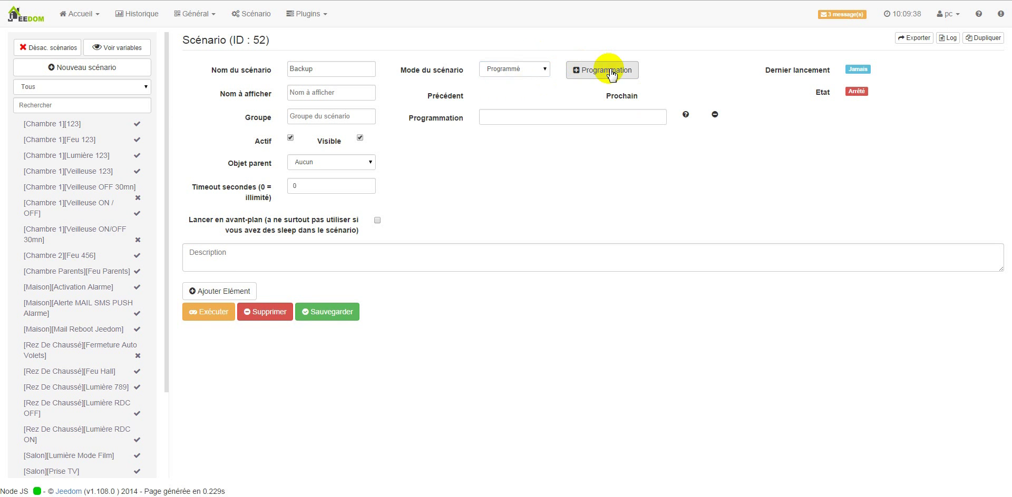
Generate a cron expression for every day (jour) at 03:00 with the schedule helper and copy it into the Programmation field.
left_click(685, 115)
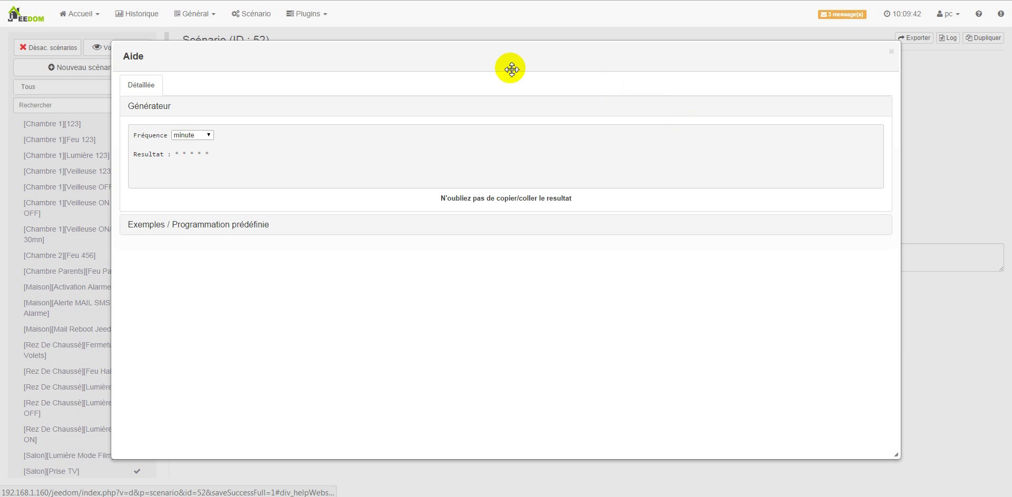
left_click(205, 138)
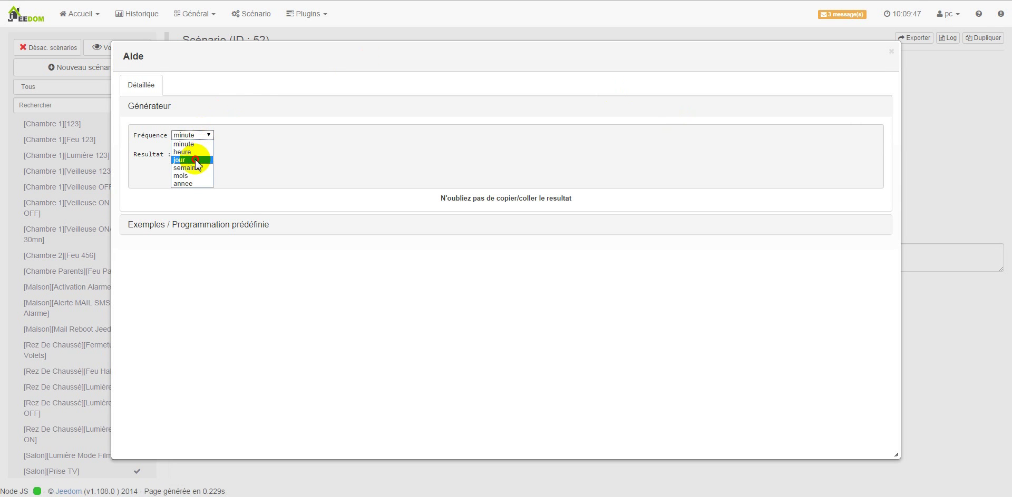
left_click(199, 159)
left_click(246, 138)
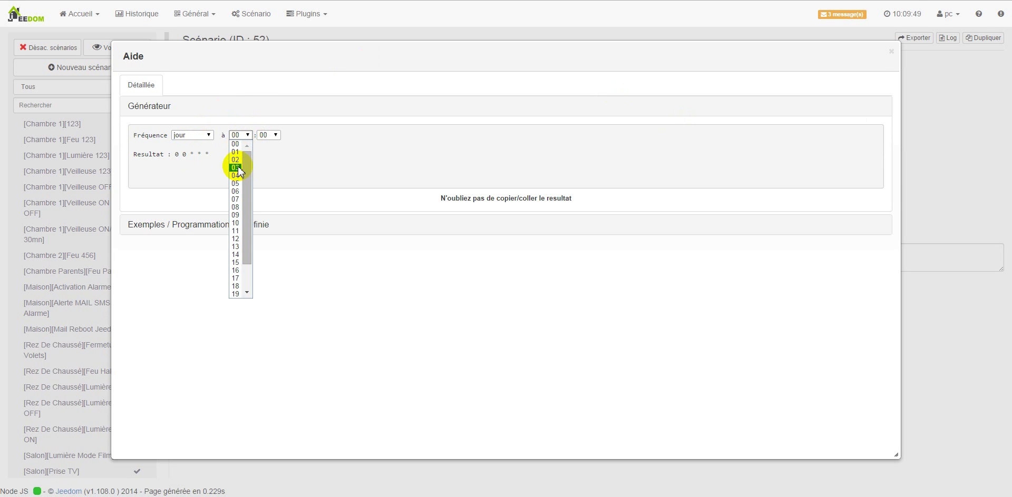
left_click(238, 163)
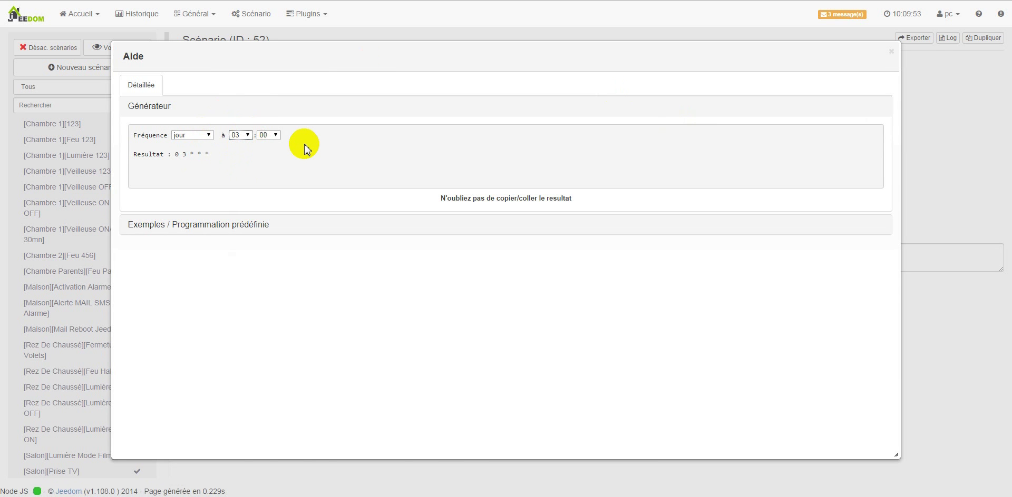
left_click_drag(211, 153, 174, 154)
key("ctrl+c")
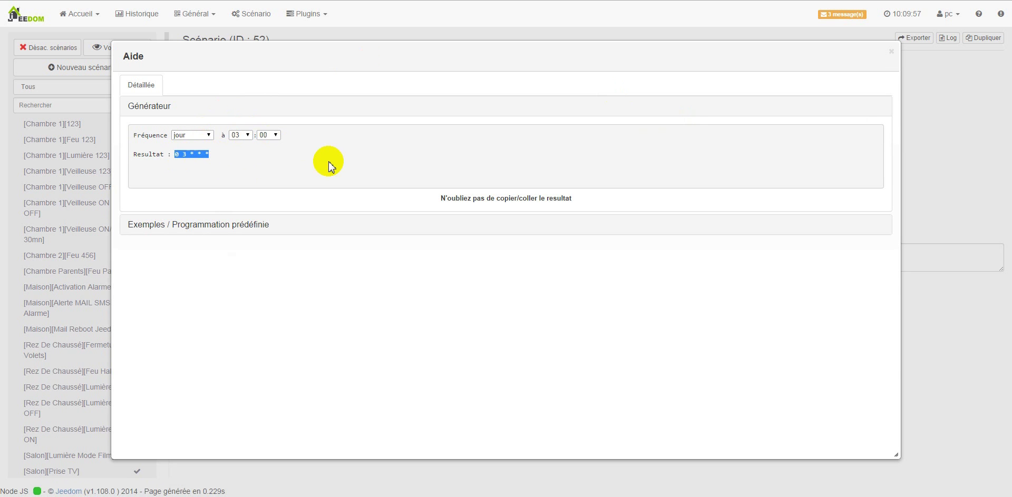
left_click(890, 51)
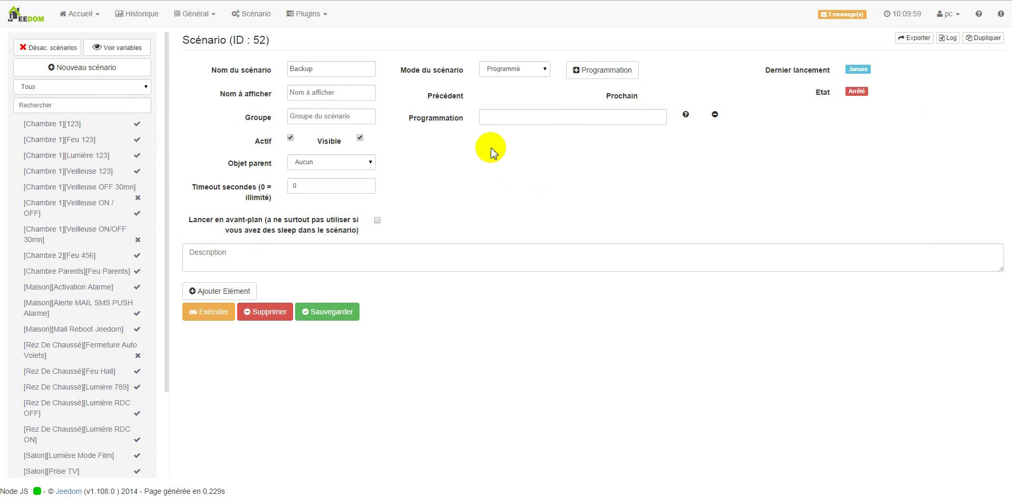
key("ctrl+v")
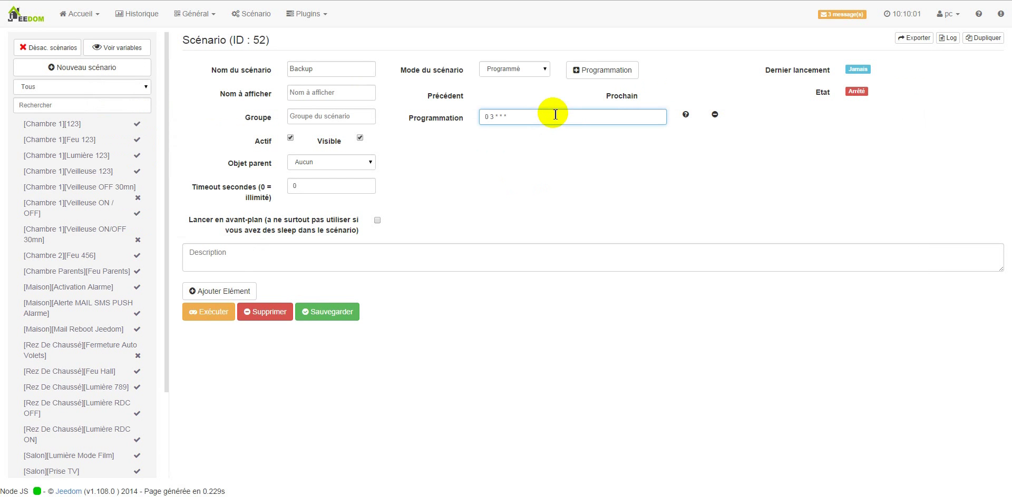
Add an Action element to the scenario and insert an empty action line in it.
left_click(243, 296)
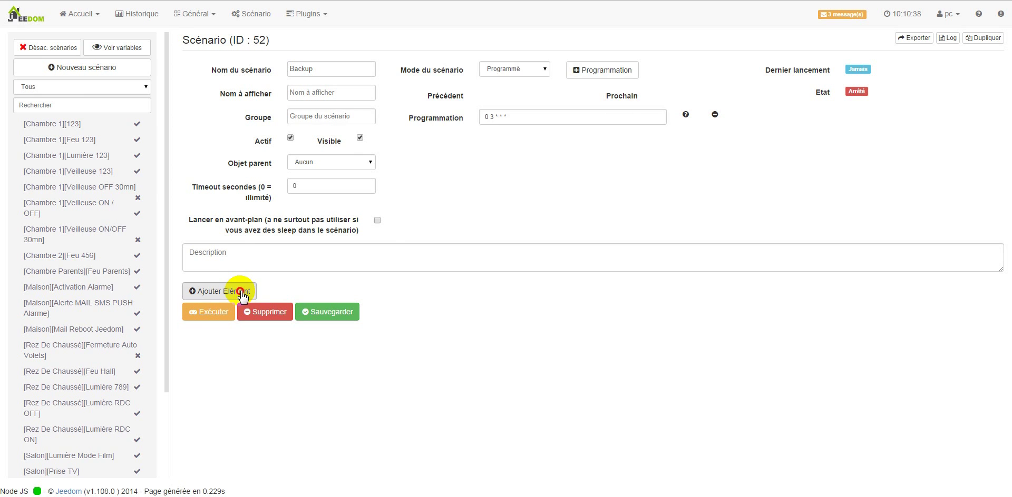
left_click(243, 296)
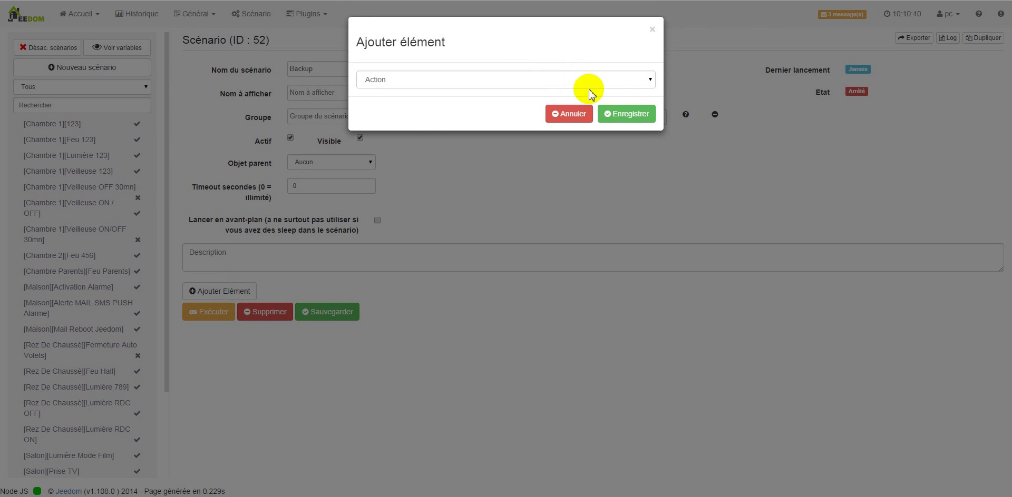
left_click(627, 116)
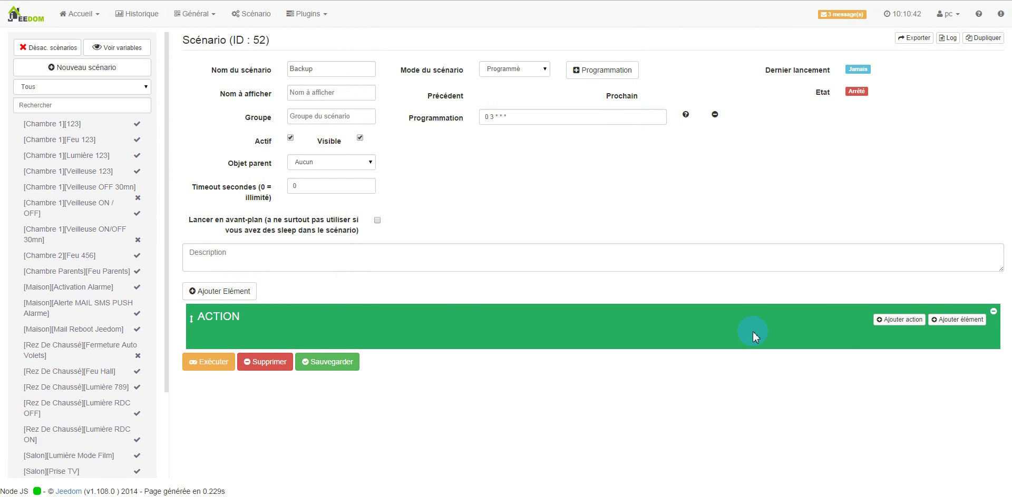
left_click(908, 321)
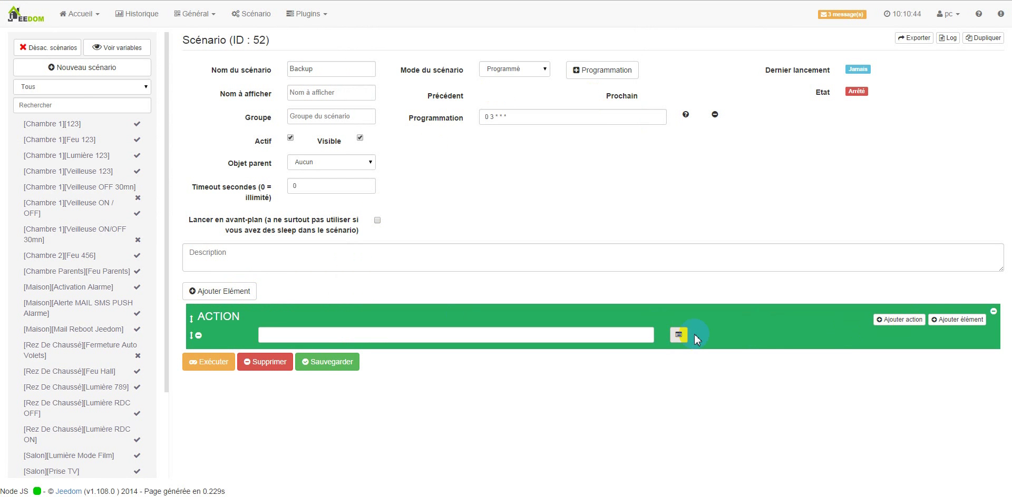
Assign the Dropbox command of the Sauvegarde Dropbox equipment (object Aucun) to the action and save the scenario.
left_click(679, 336)
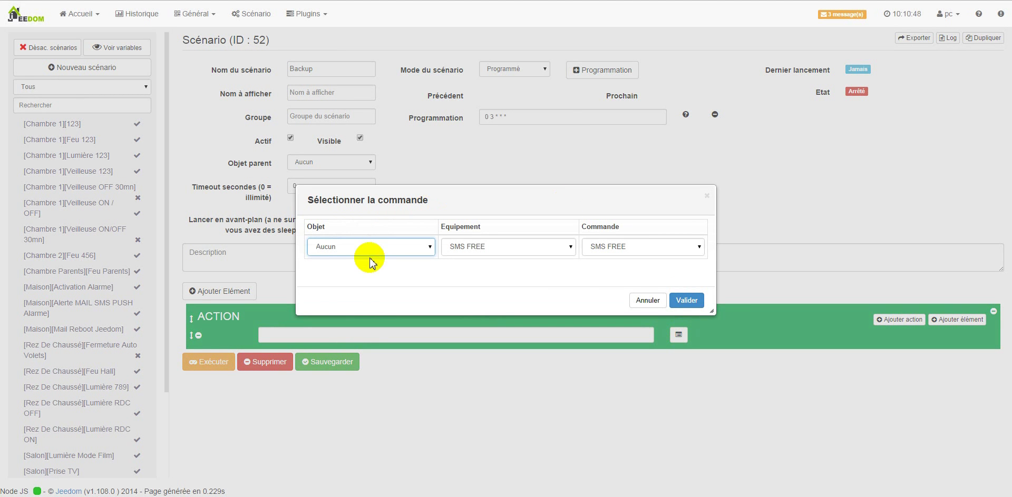
left_click(552, 248)
left_click(507, 292)
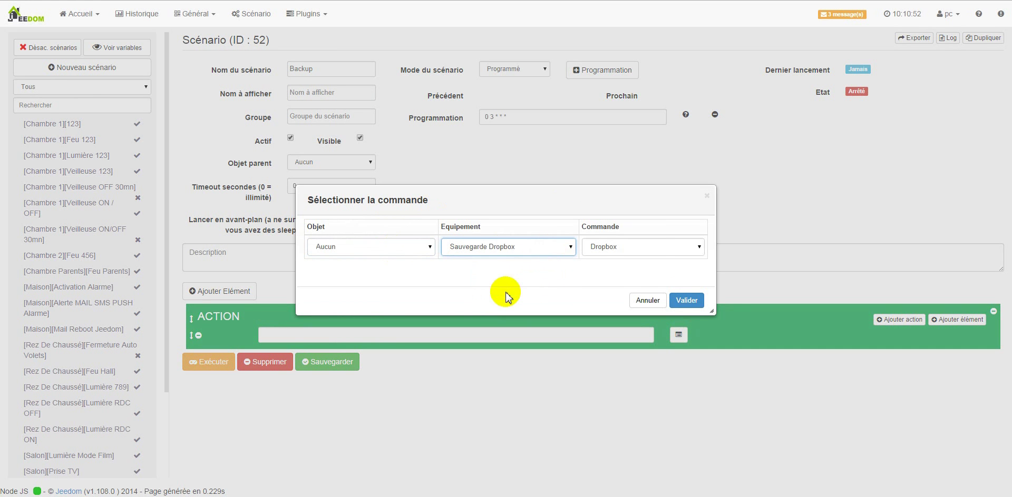
left_click(653, 252)
left_click(653, 251)
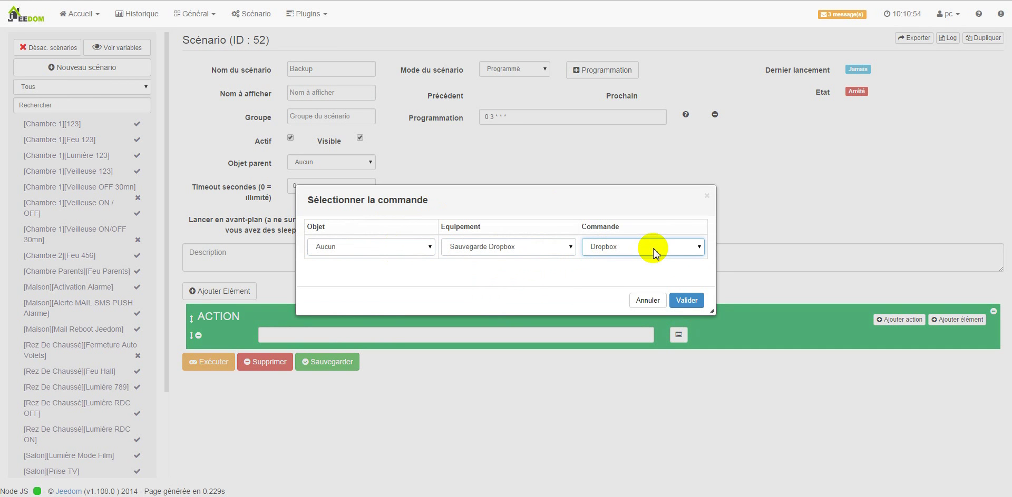
left_click(686, 300)
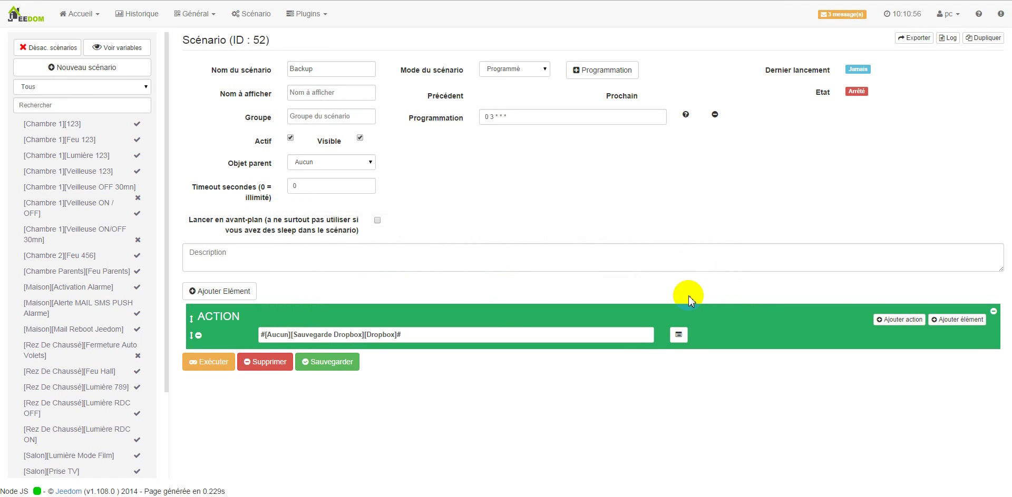
left_click(334, 363)
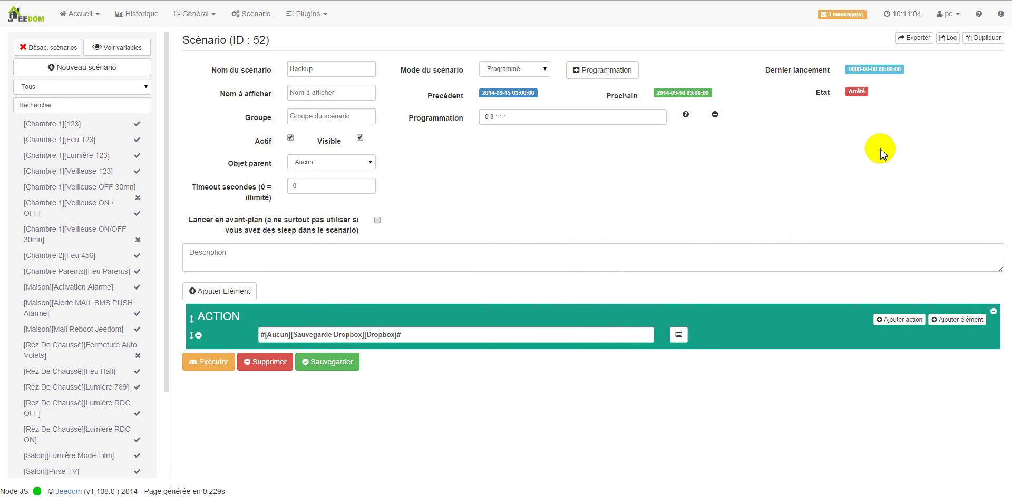
Run the Backup scenario manually and check its execution log.
left_click(212, 364)
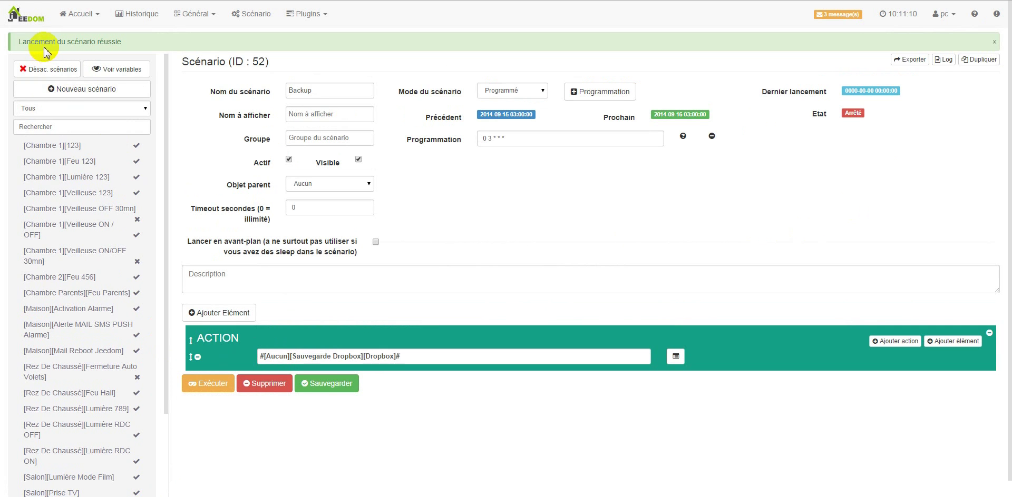
left_click(944, 60)
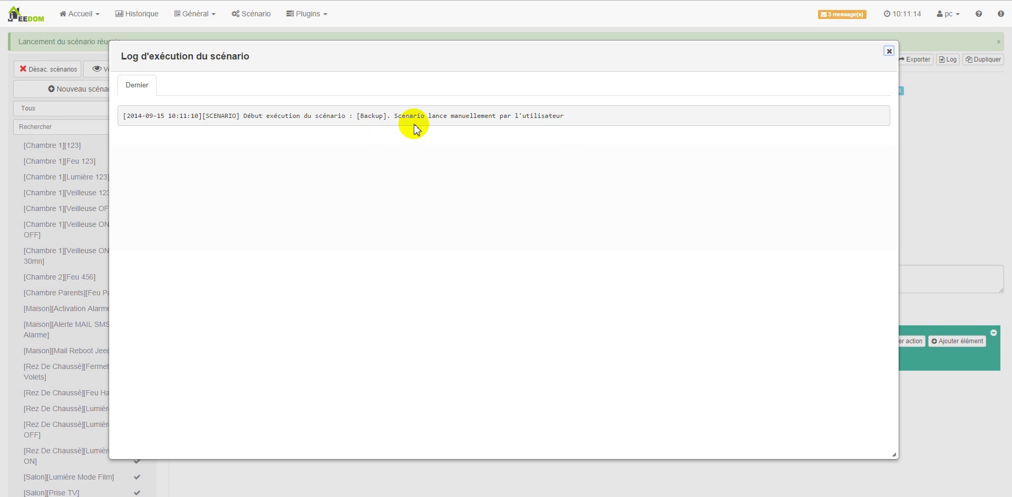
left_click(886, 52)
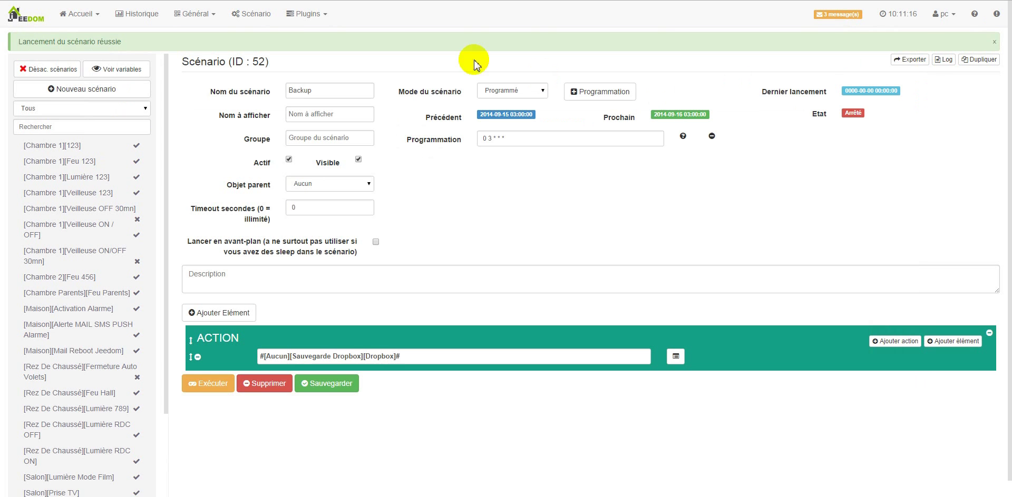
Reload the scenario page and reopen the Backup scenario from the scenario list.
left_click(251, 14)
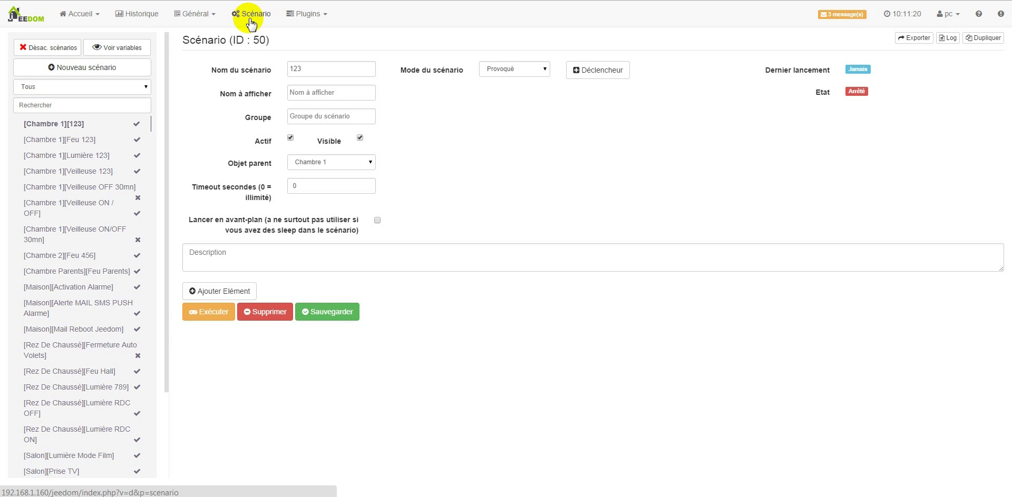
scroll(40, 181, "down", 2)
left_click(25, 388)
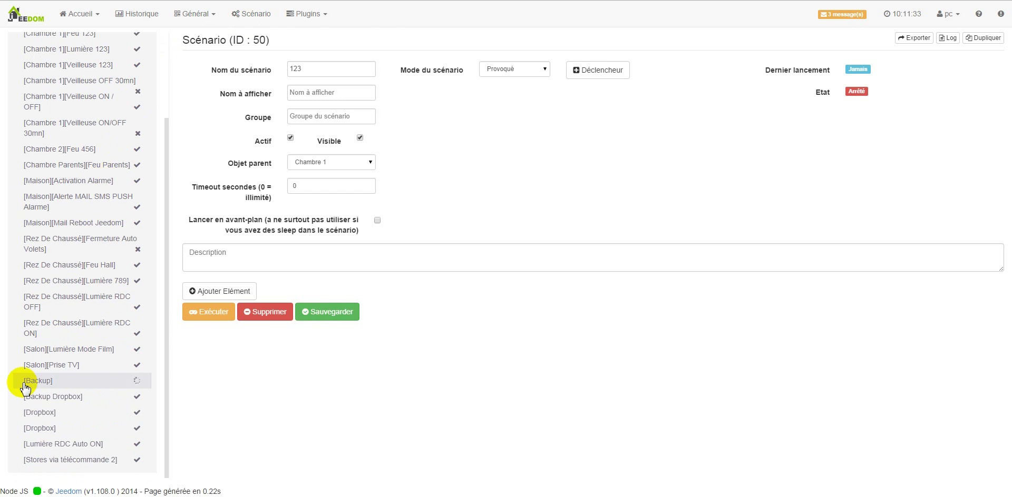